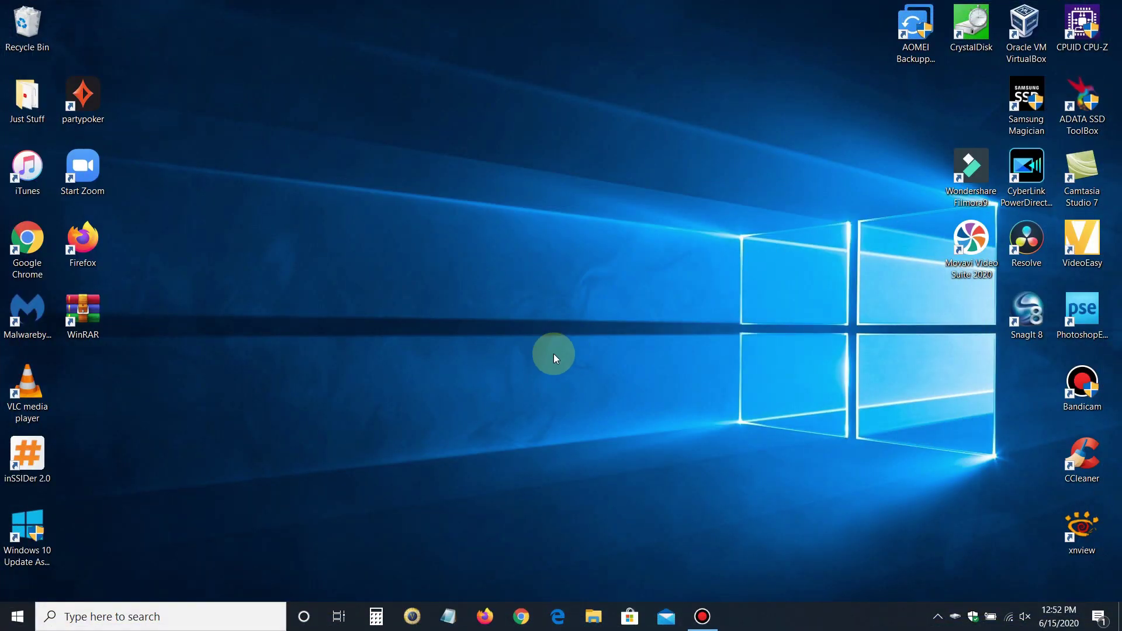
# Confirm in About that the PC runs Windows 10 Home 1909, build 18363.900, then close Settings.
pyautogui.rightClick(16, 616)
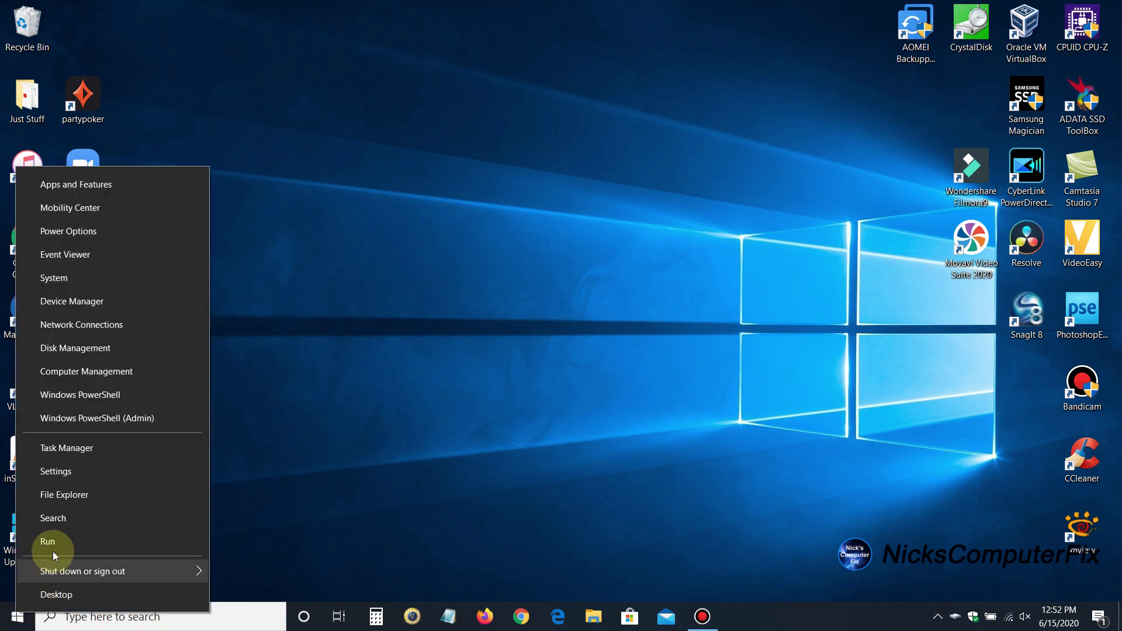
pyautogui.click(82, 277)
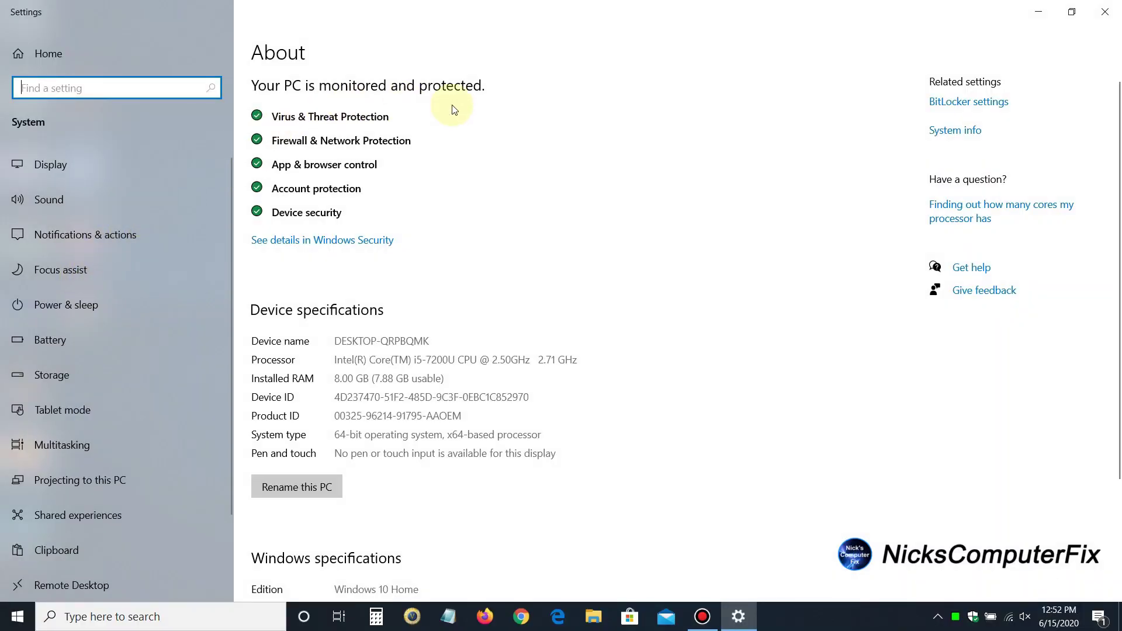
pyautogui.scroll(-2, 501, 350)
pyautogui.scroll(-2, 501, 350)
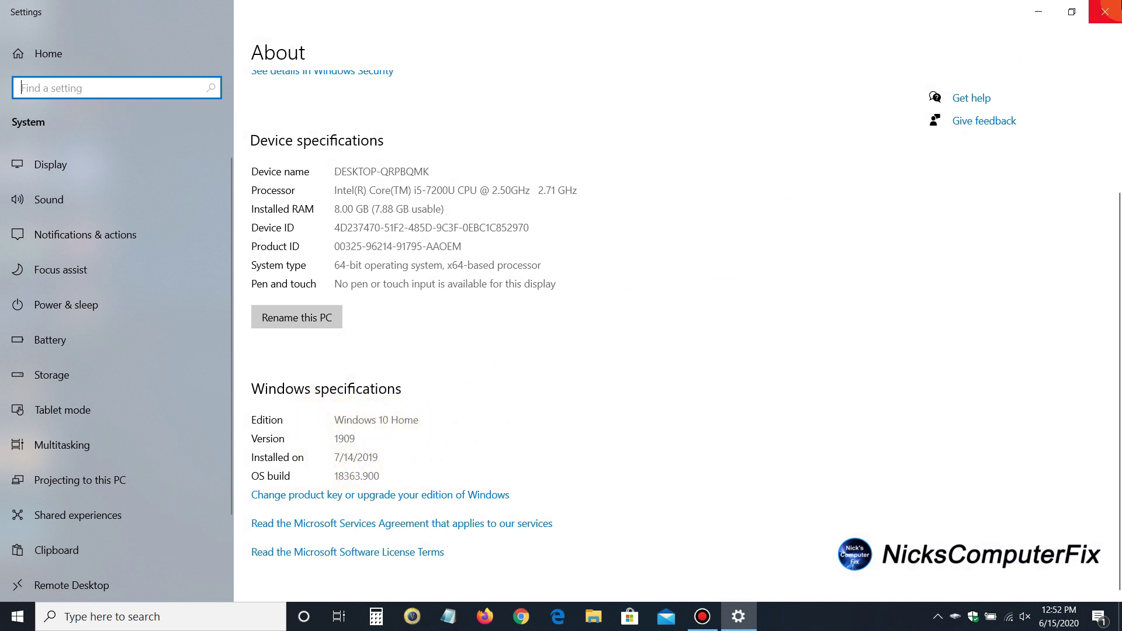
pyautogui.click(1109, 13)
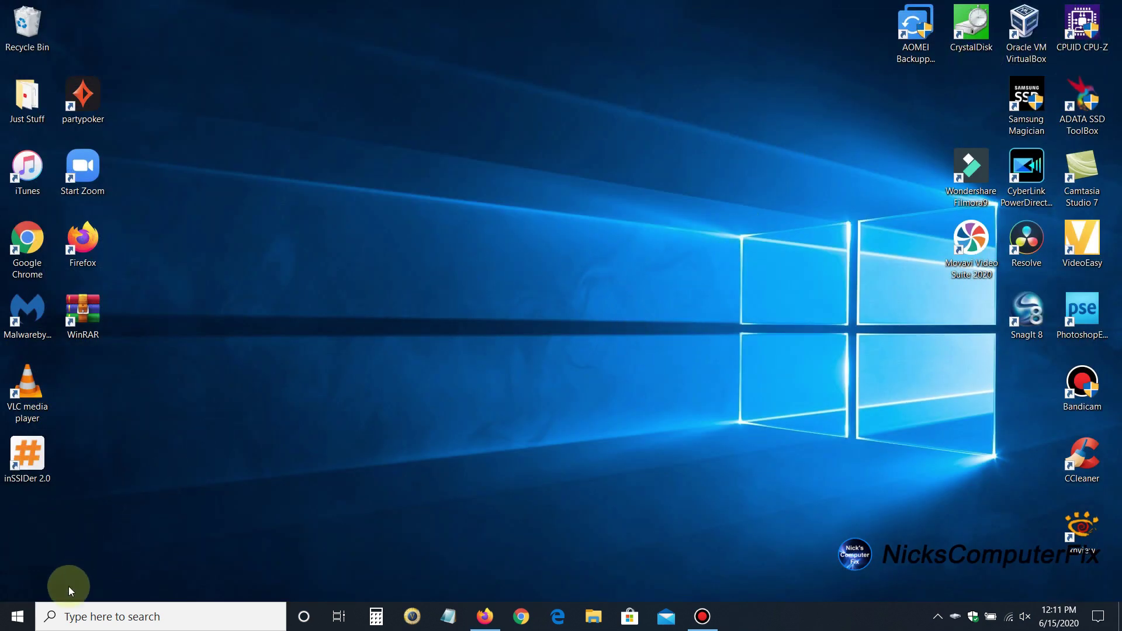
# Reopen Windows Settings from the Start menu to reach its home page of categories.
pyautogui.click(18, 625)
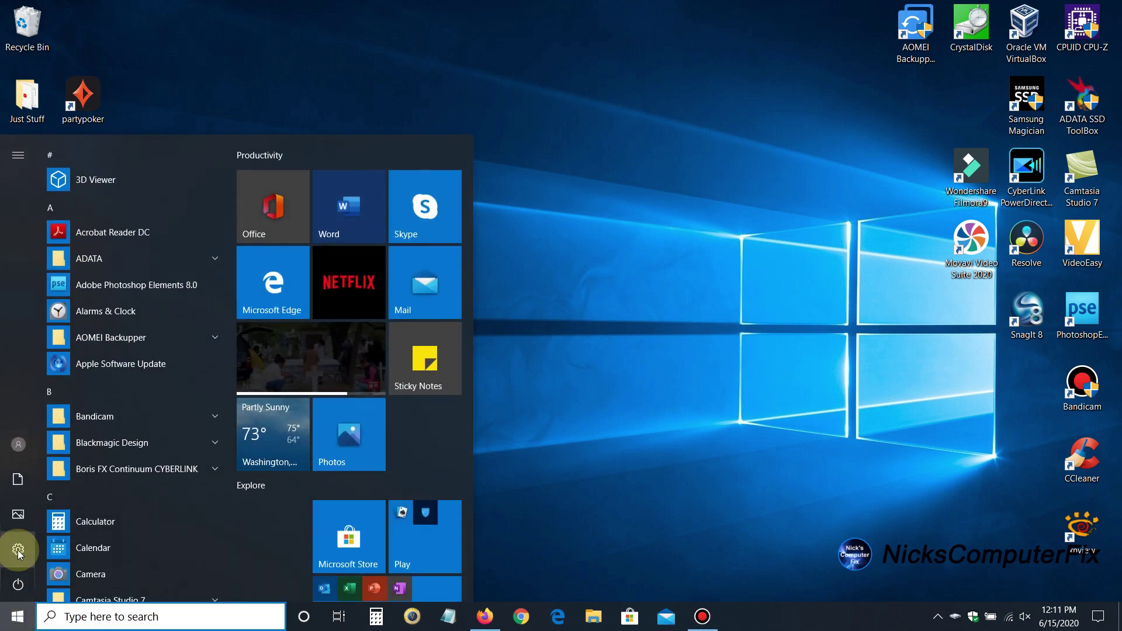
pyautogui.moveTo(18, 550)
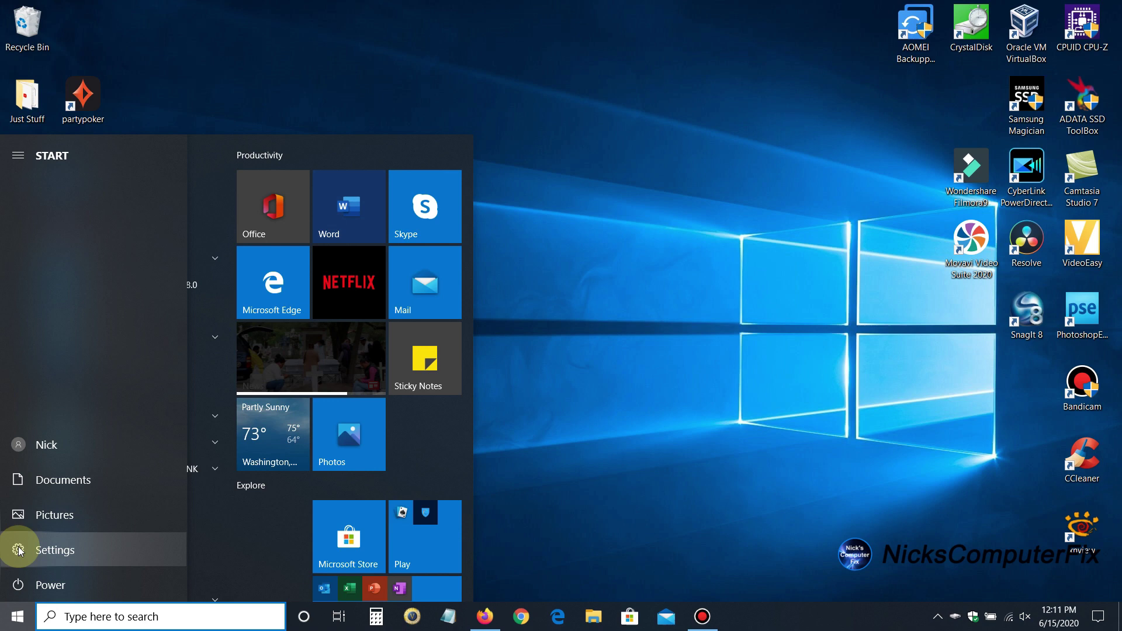
pyautogui.click(20, 550)
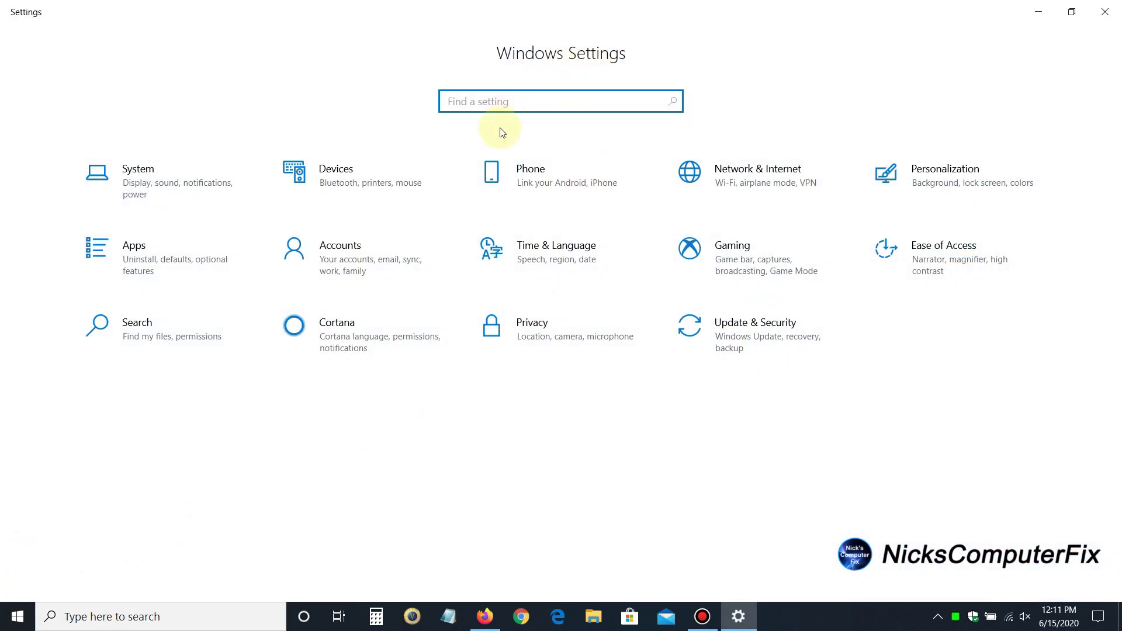
# Check for updates in Update & Security, note the version 2004 feature update offered, then close Settings.
pyautogui.click(730, 327)
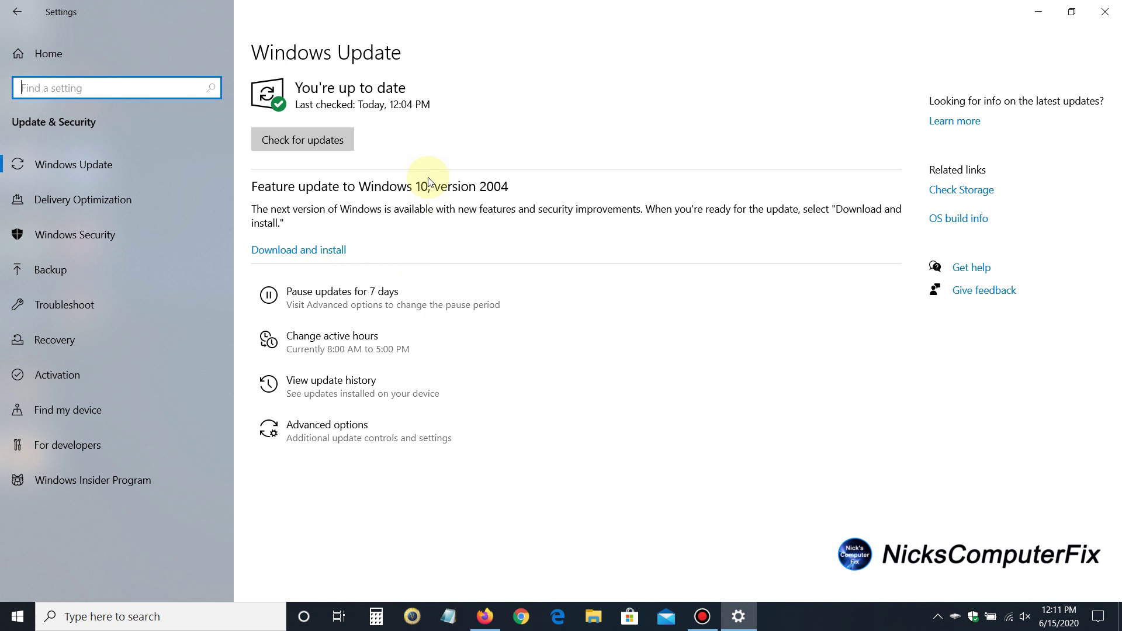
pyautogui.click(300, 143)
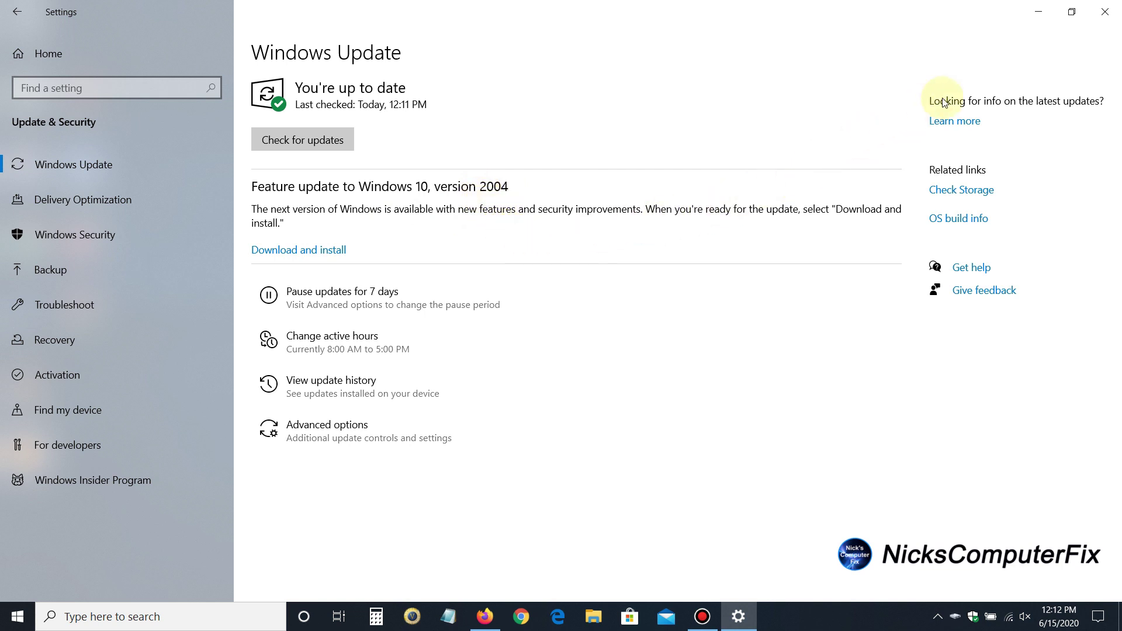
pyautogui.click(1107, 15)
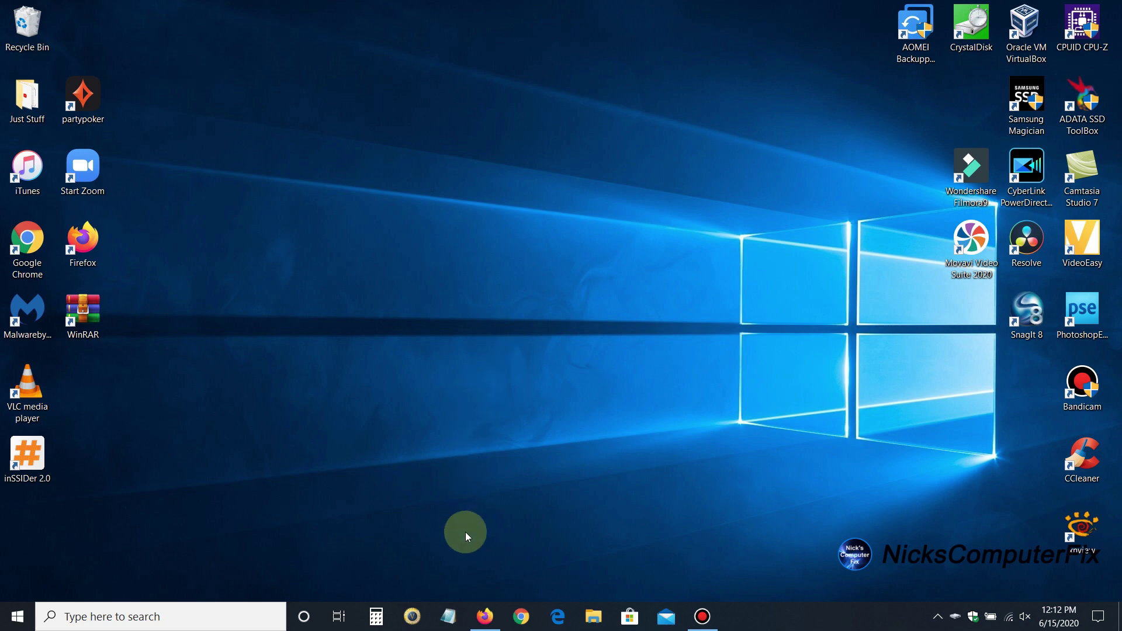
# Restore the minimized Firefox window showing the Google homepage.
pyautogui.click(484, 624)
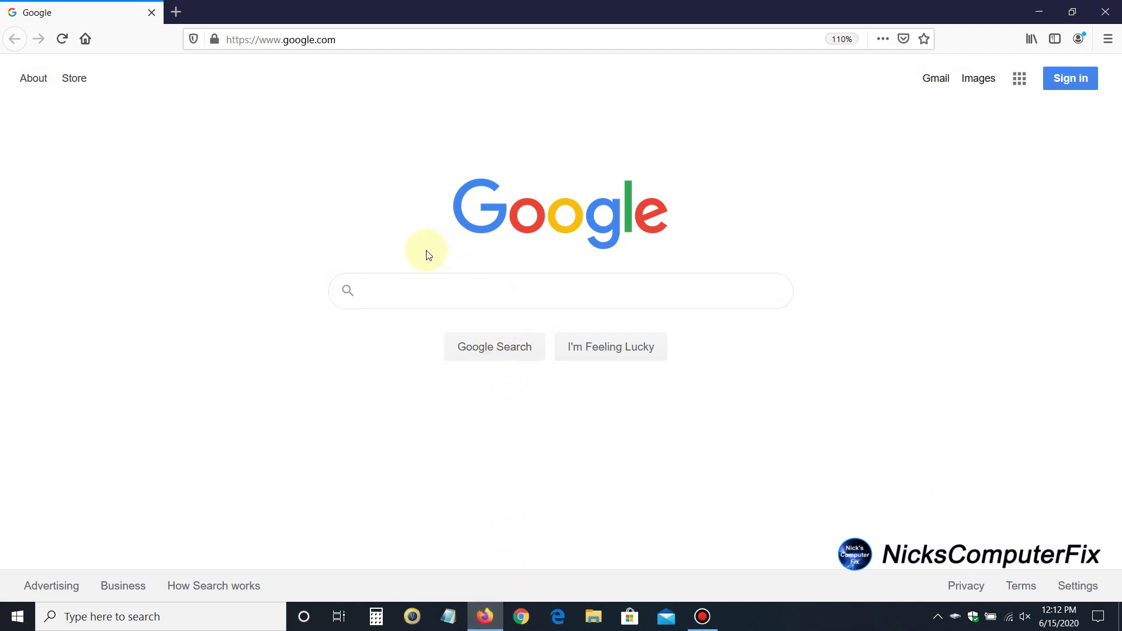
# Paste and search 'windows 10 download' on Google, then scroll to the microsoft.com results.
pyautogui.click(390, 290)
pyautogui.rightClick(390, 290)
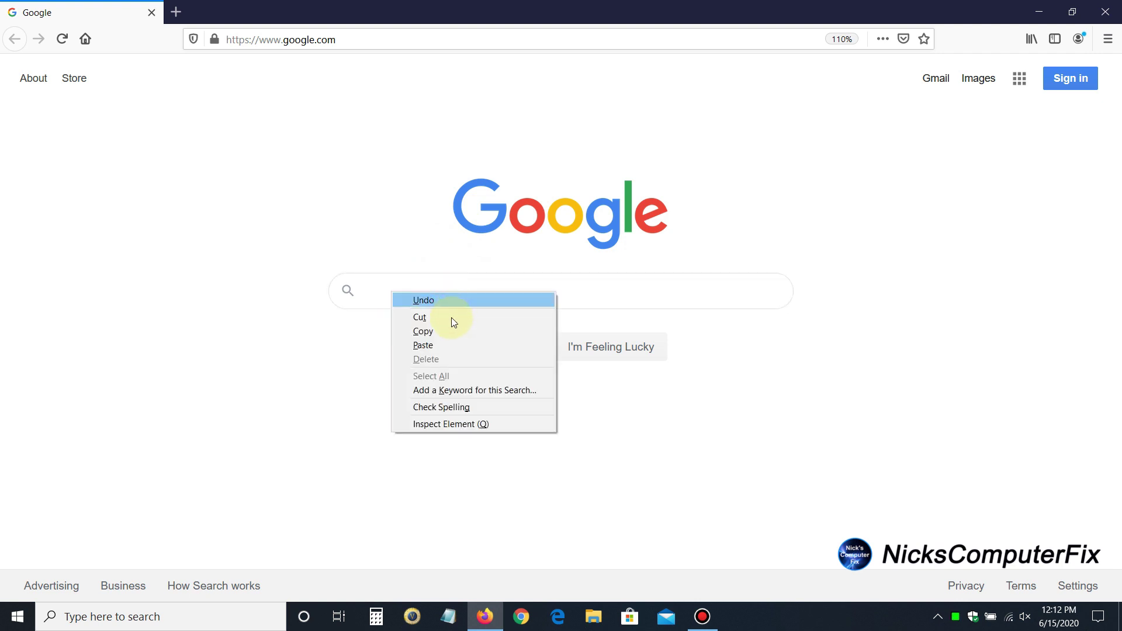
pyautogui.click(437, 346)
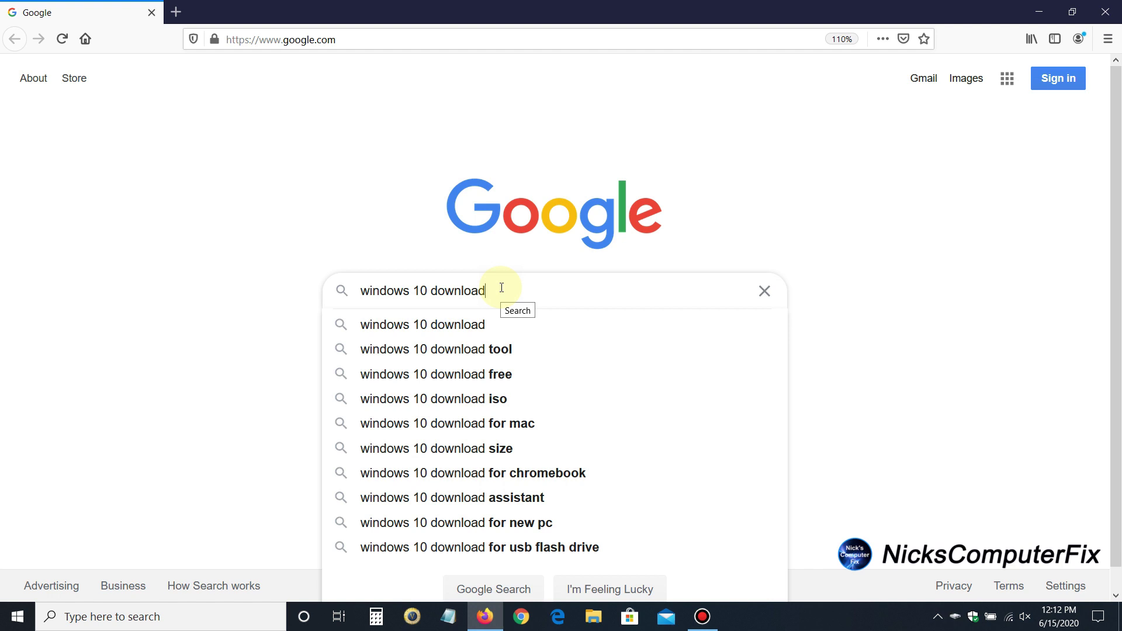
pyautogui.press('Return')
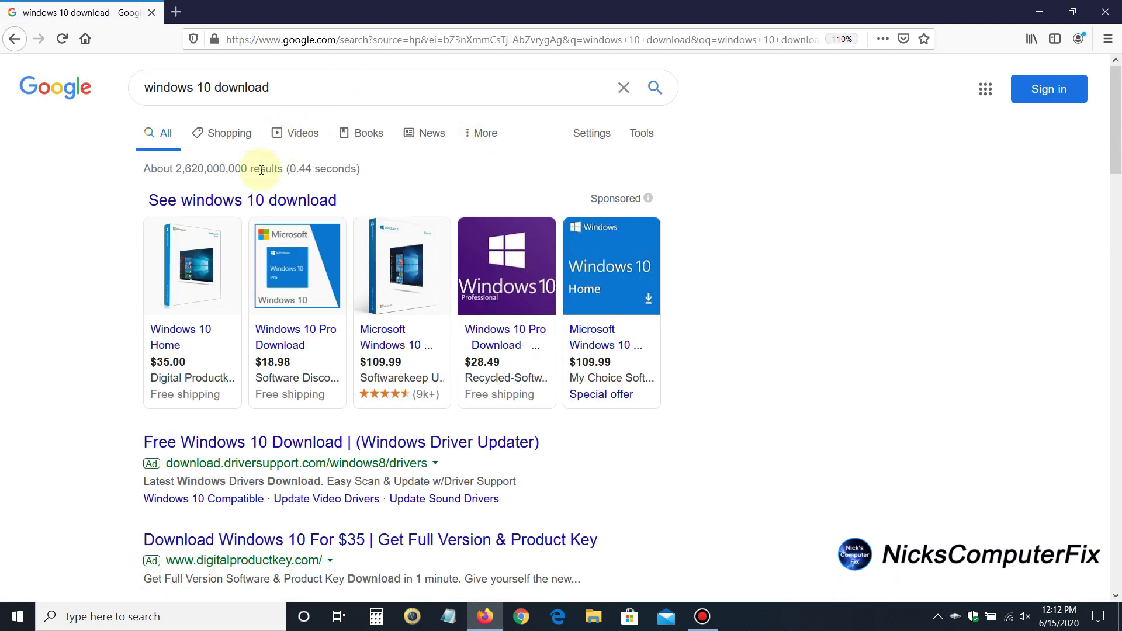
pyautogui.scroll(-1, 276, 495)
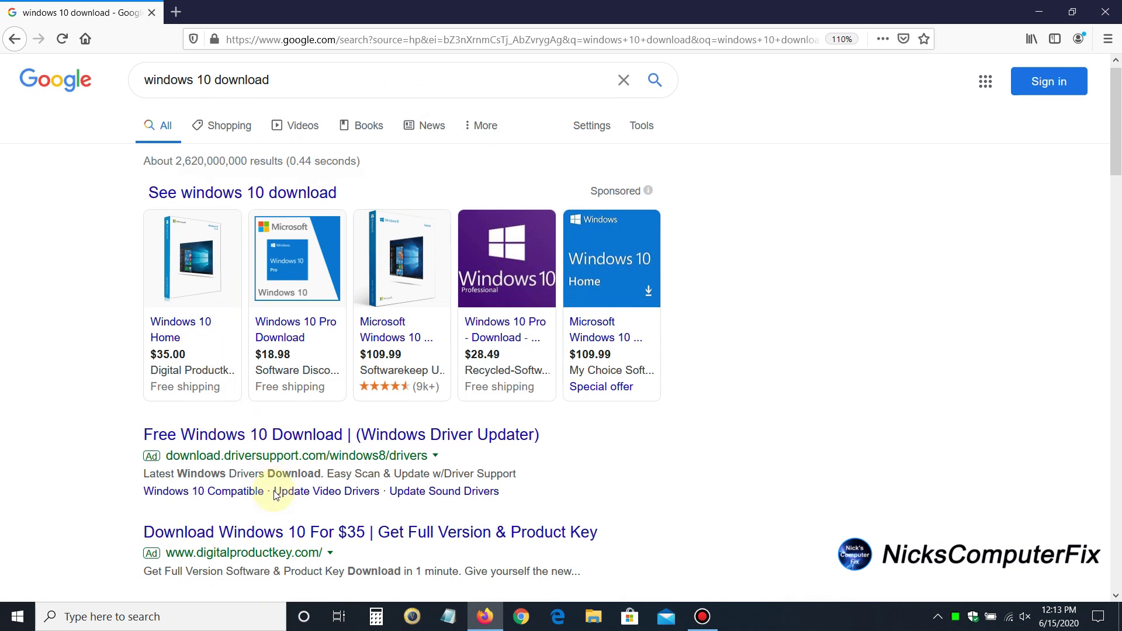
pyautogui.scroll(-4, 276, 493)
pyautogui.scroll(3, 274, 489)
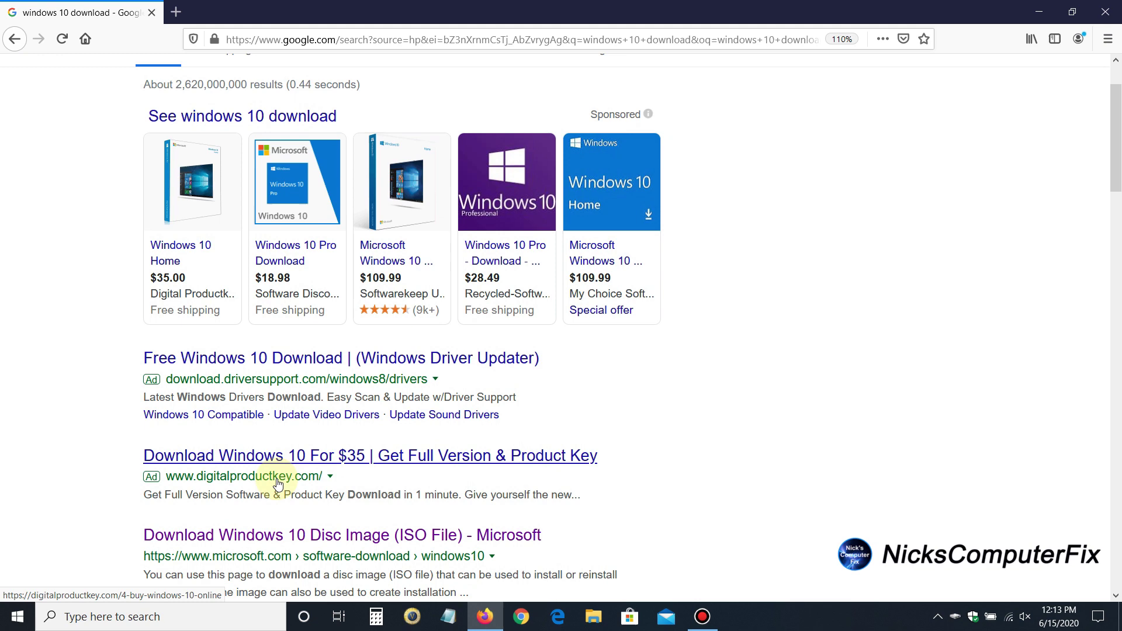
pyautogui.scroll(-4, 279, 476)
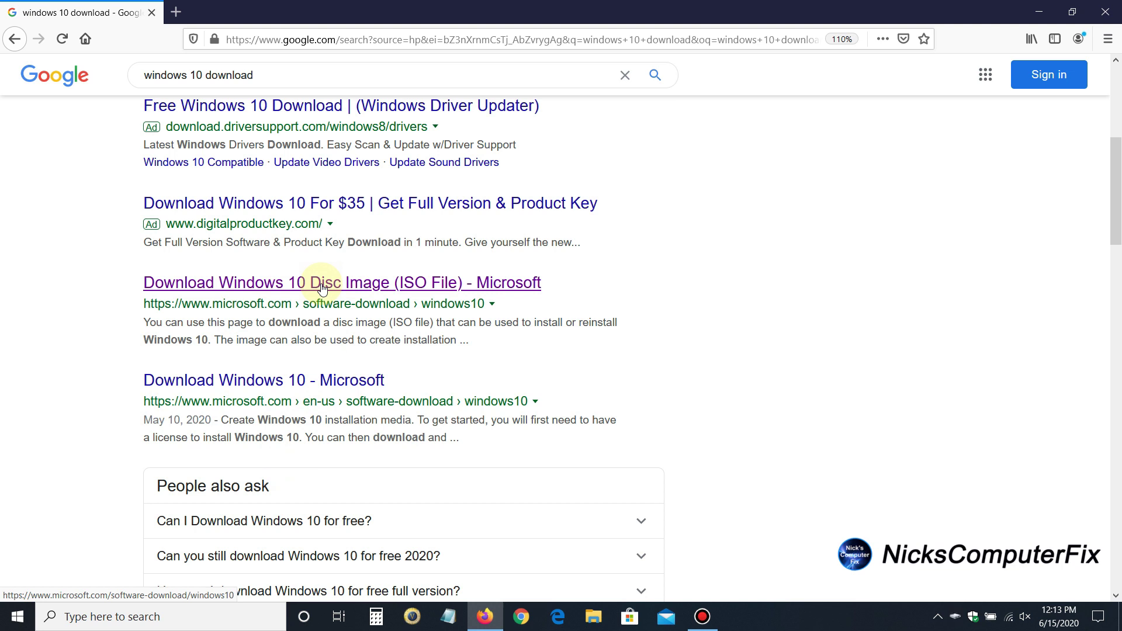
# Open the 'Download Windows 10 Disc Image (ISO File) - Microsoft' result.
pyautogui.click(321, 286)
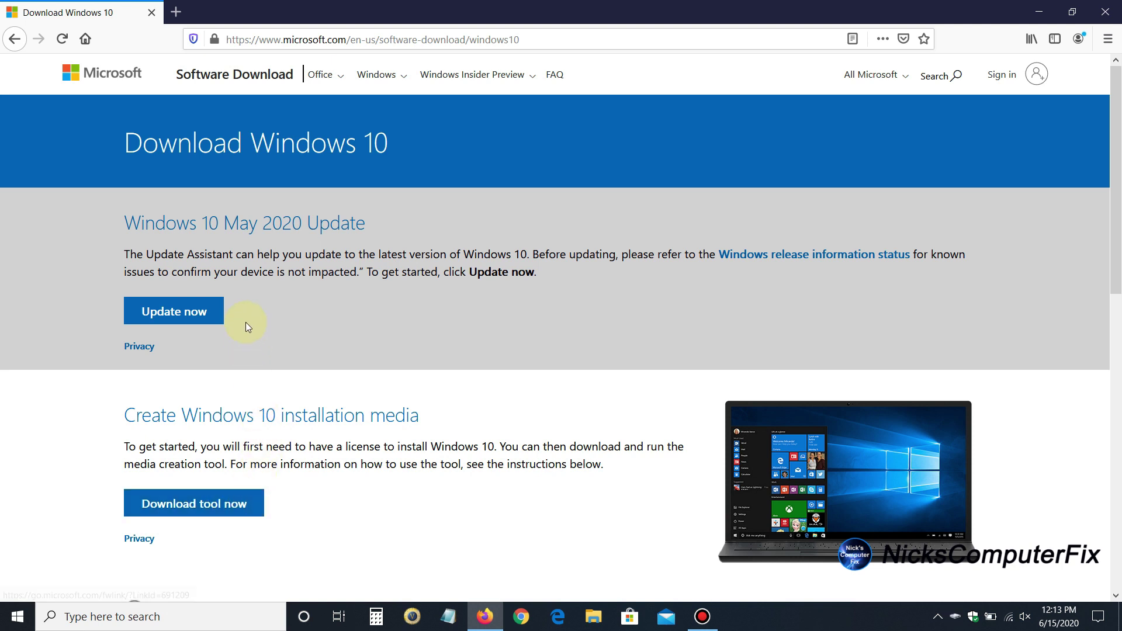
# Save the Update Assistant installer Windows10Upgrade9252(1).exe via Update now and show the downloads panel.
pyautogui.click(173, 316)
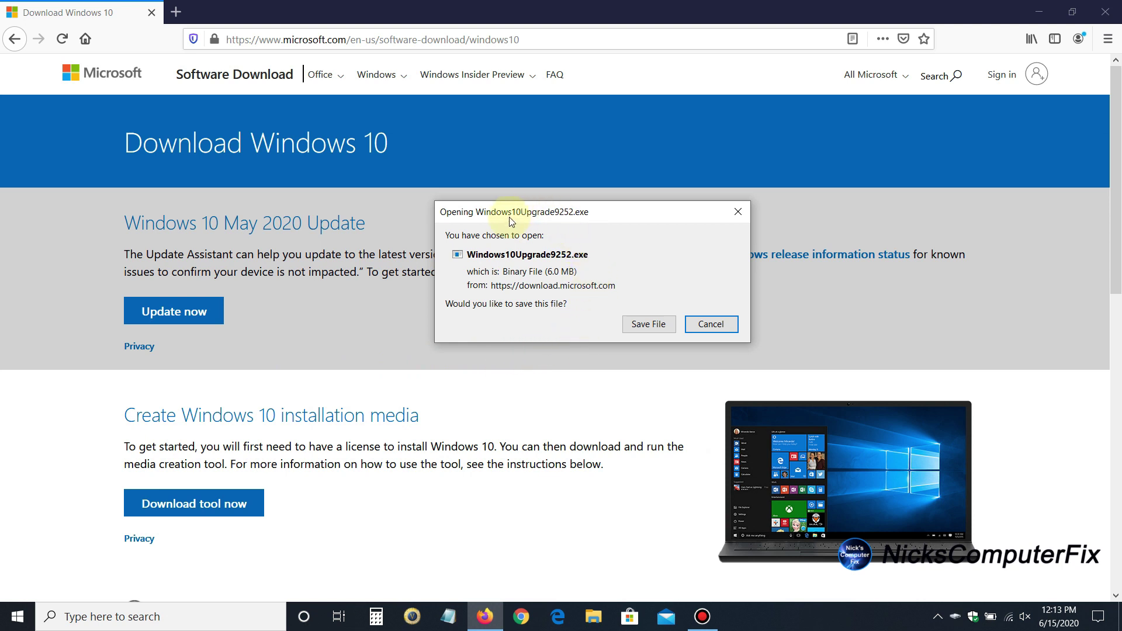
pyautogui.click(645, 325)
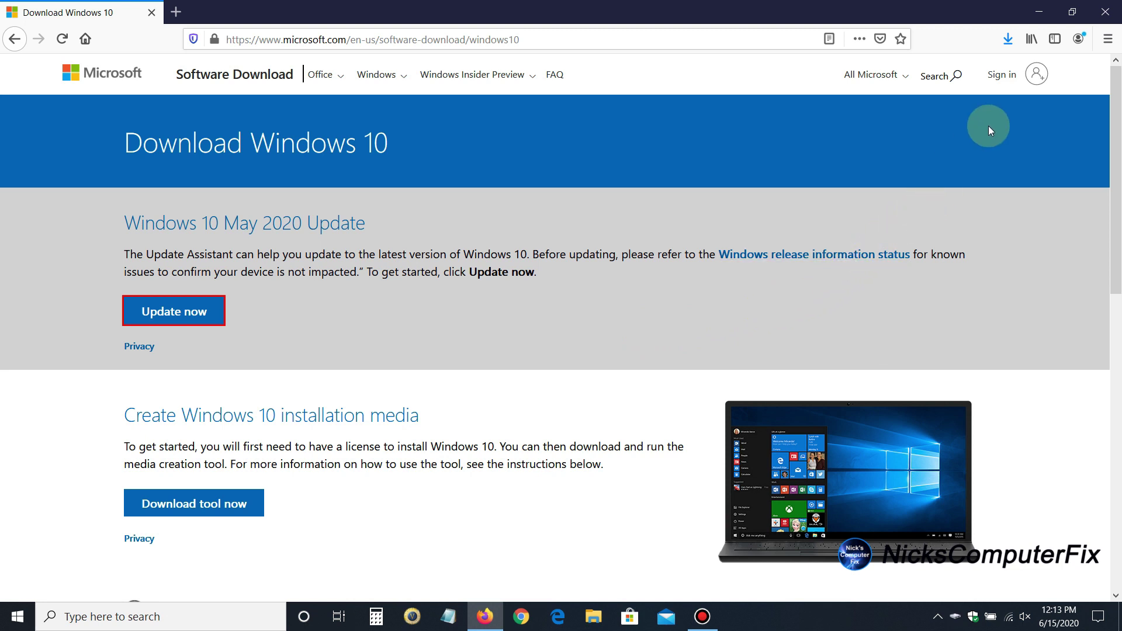
pyautogui.click(1010, 42)
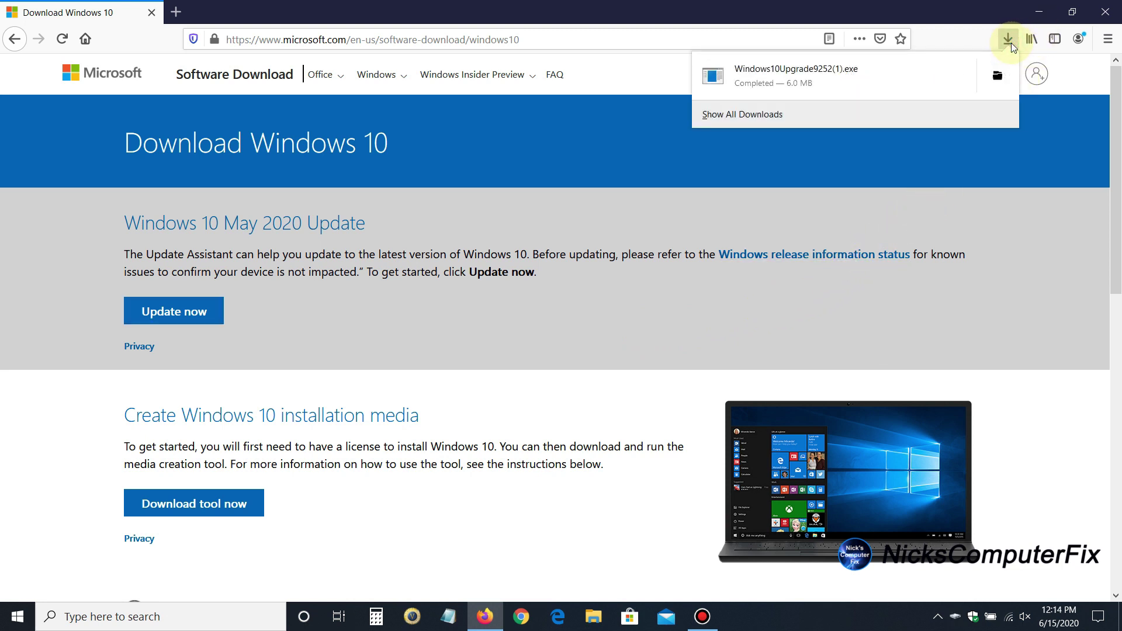
# Run the downloaded Windows10Upgrade installer and start the update to version 2004 with Update Now.
pyautogui.click(823, 72)
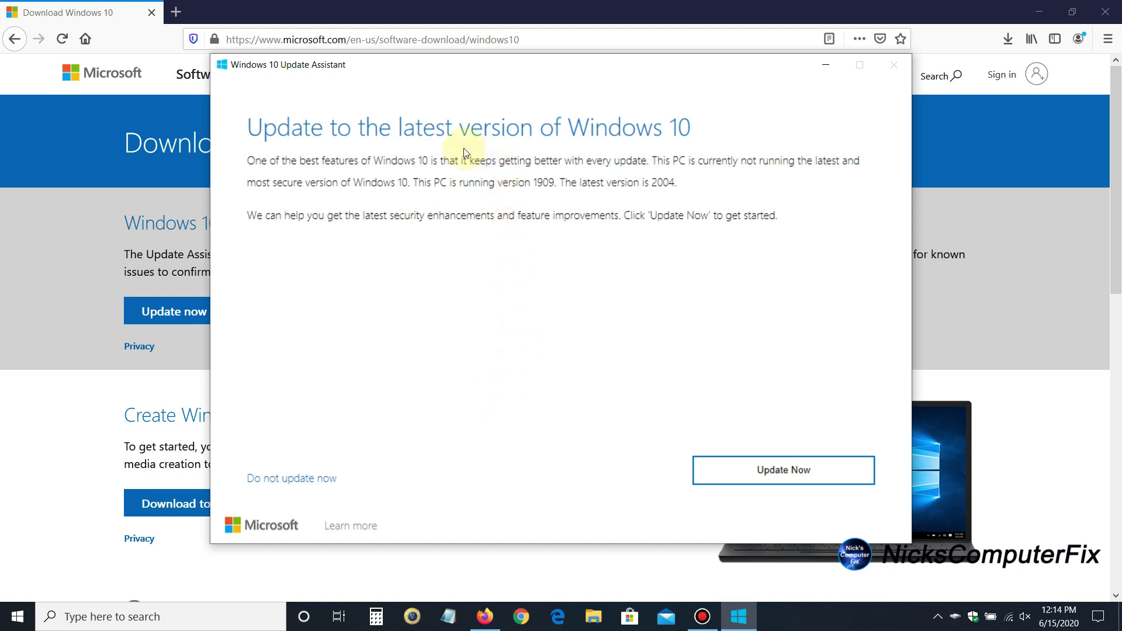
pyautogui.click(796, 478)
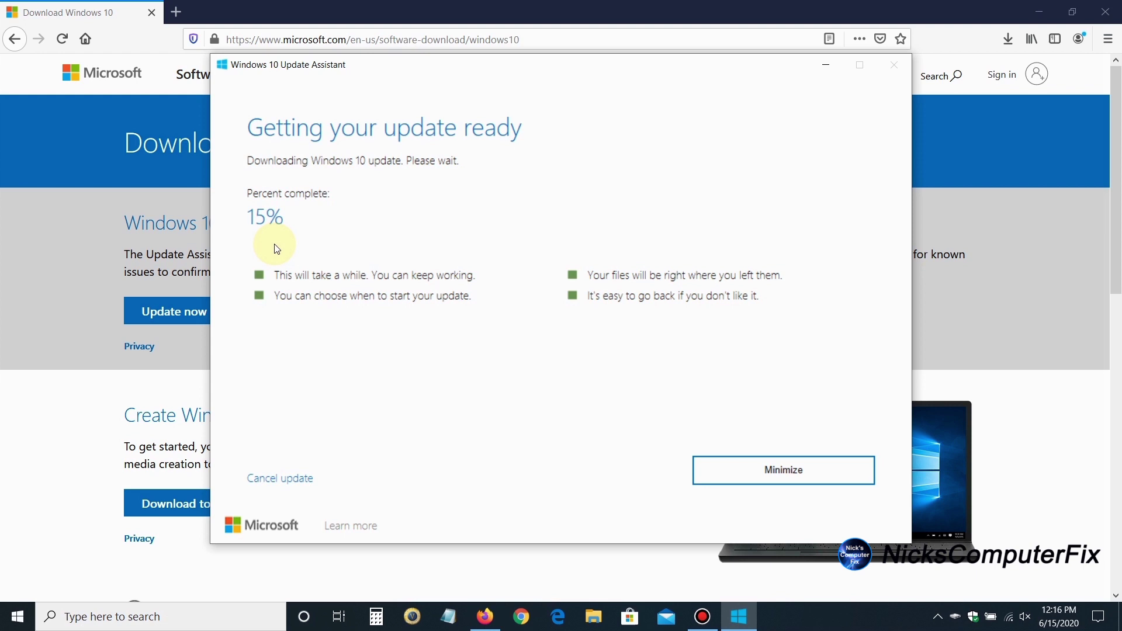
# Close Firefox and let the update download, install and restart the PC.
pyautogui.click(1105, 11)
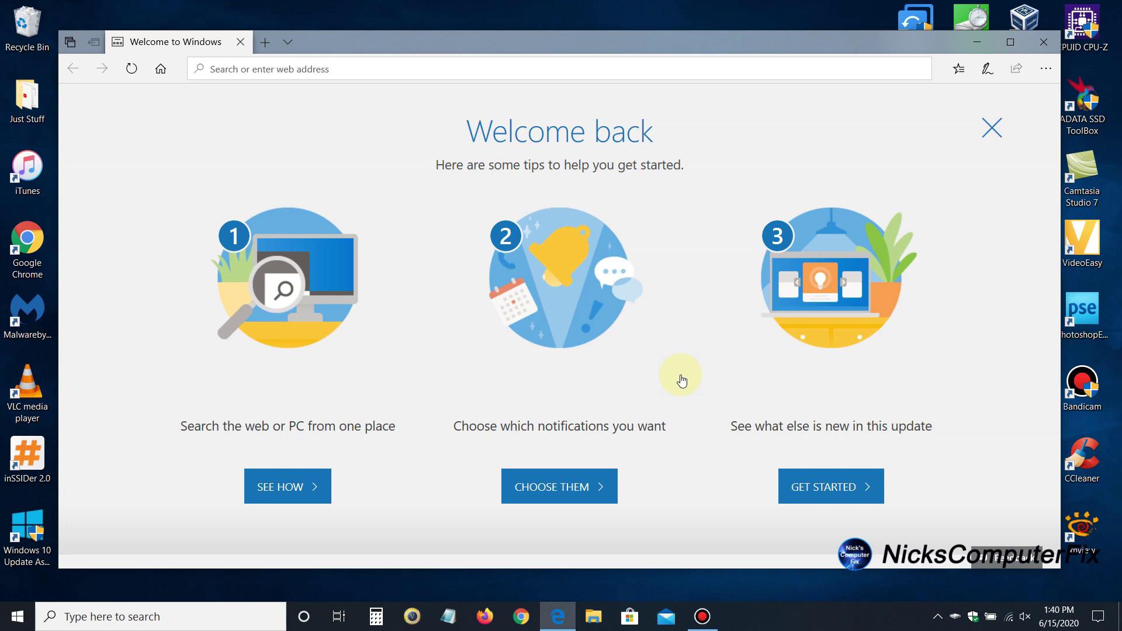
# Close Edge's Welcome to Windows 'Welcome back' tips window.
pyautogui.click(1045, 43)
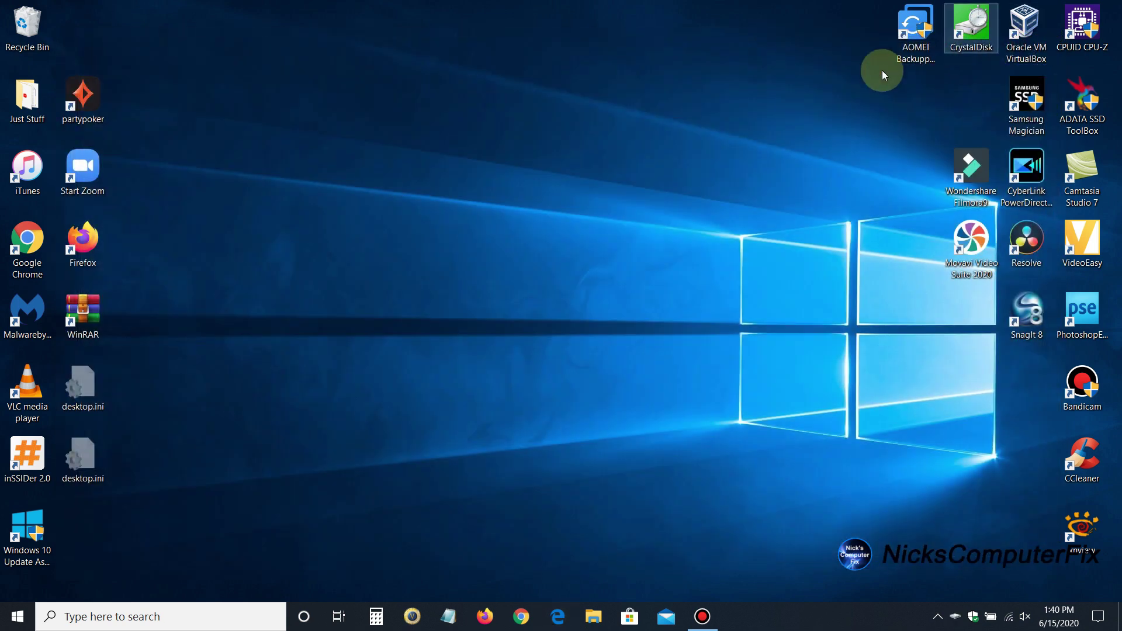
# Go to System's About page and confirm Windows 10 Home version 2004, OS build 19041.329.
pyautogui.rightClick(30, 623)
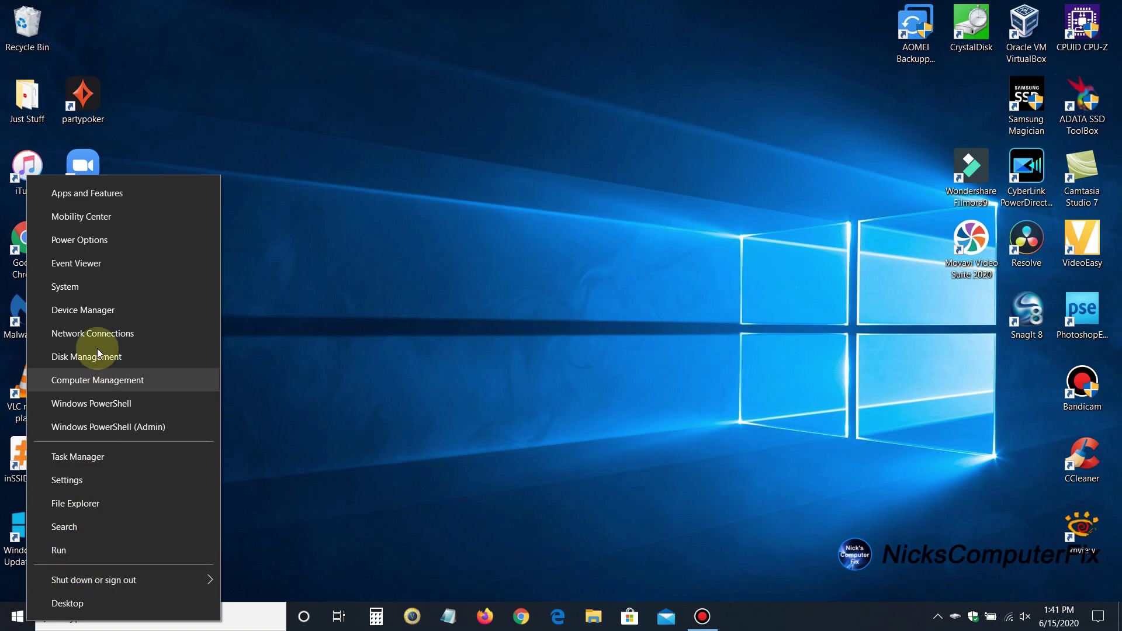
pyautogui.click(104, 292)
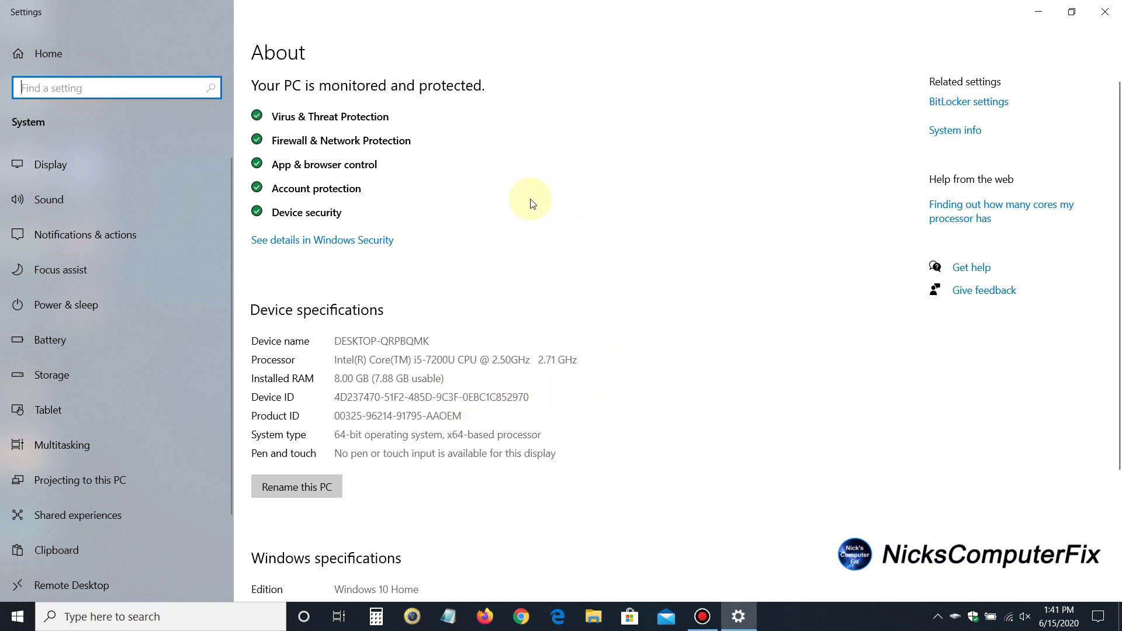
pyautogui.scroll(-3, 517, 240)
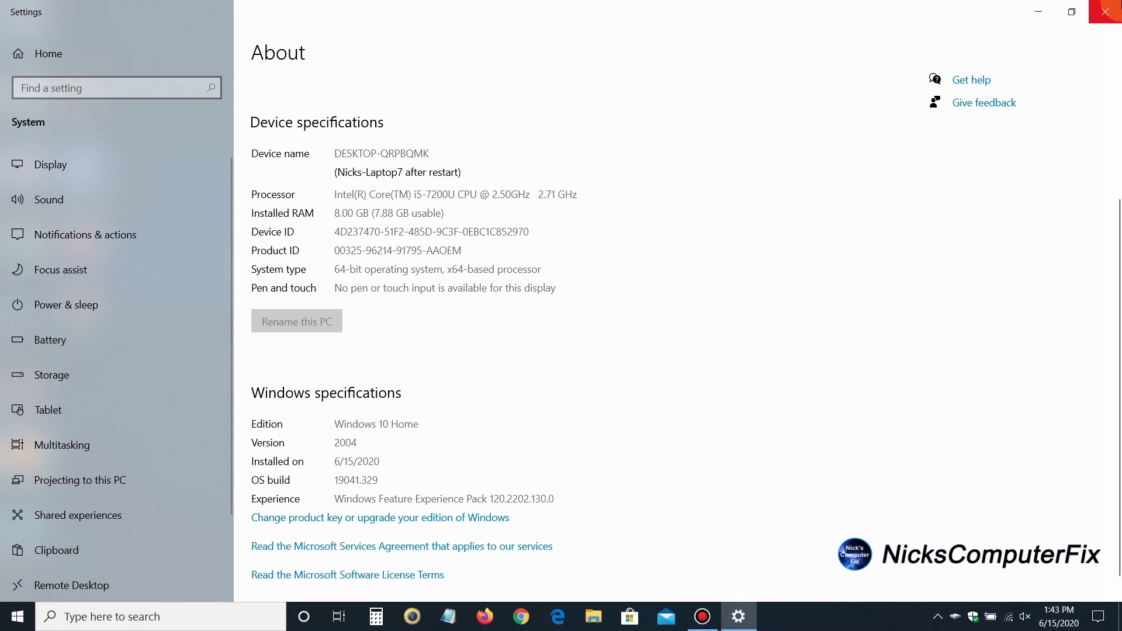
pyautogui.click(1116, 9)
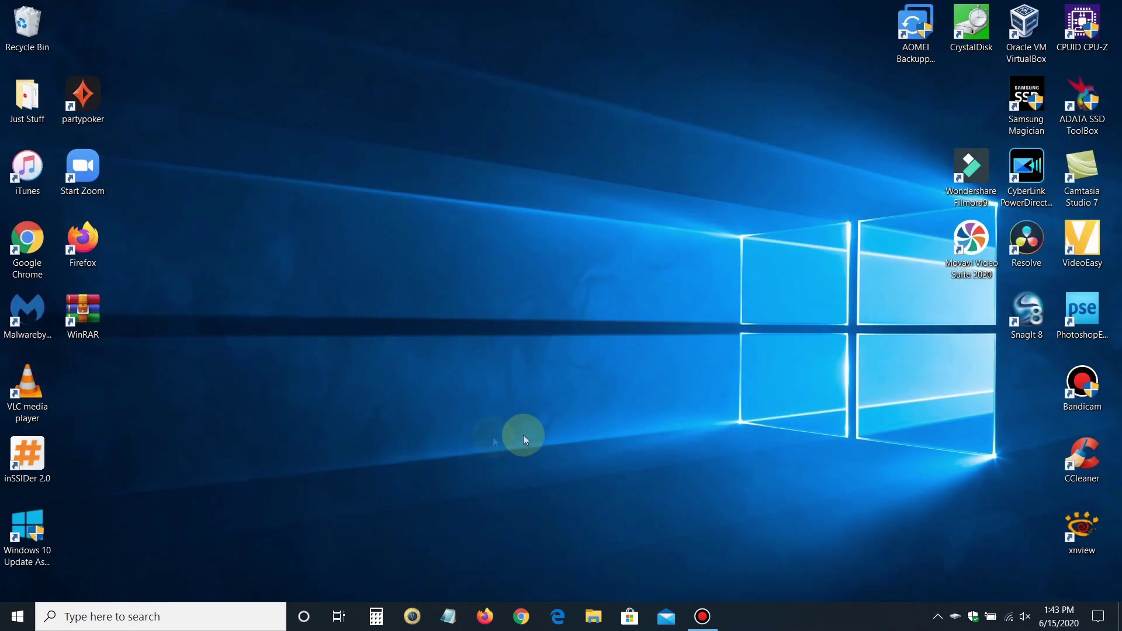